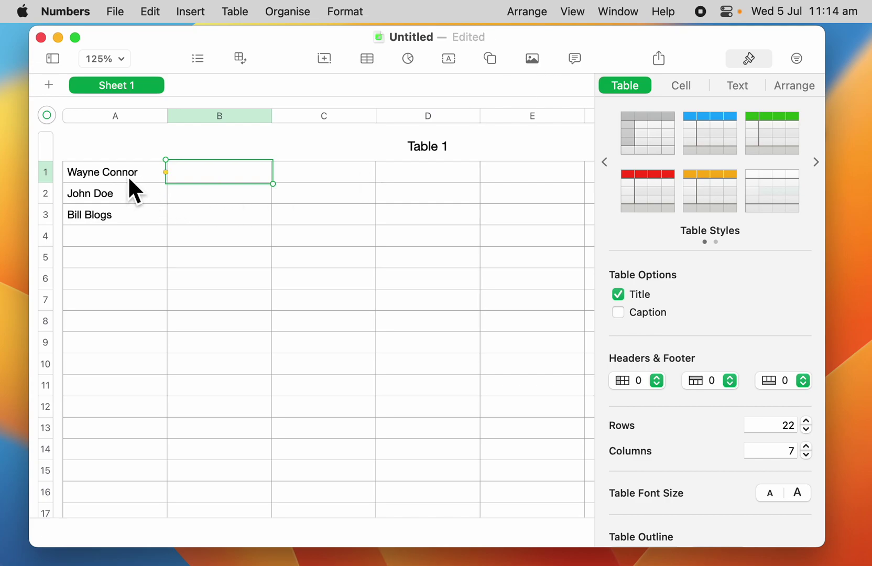
Review the full names Wayne Connor, John Doe and Bill Blogs in column A
click(128, 176)
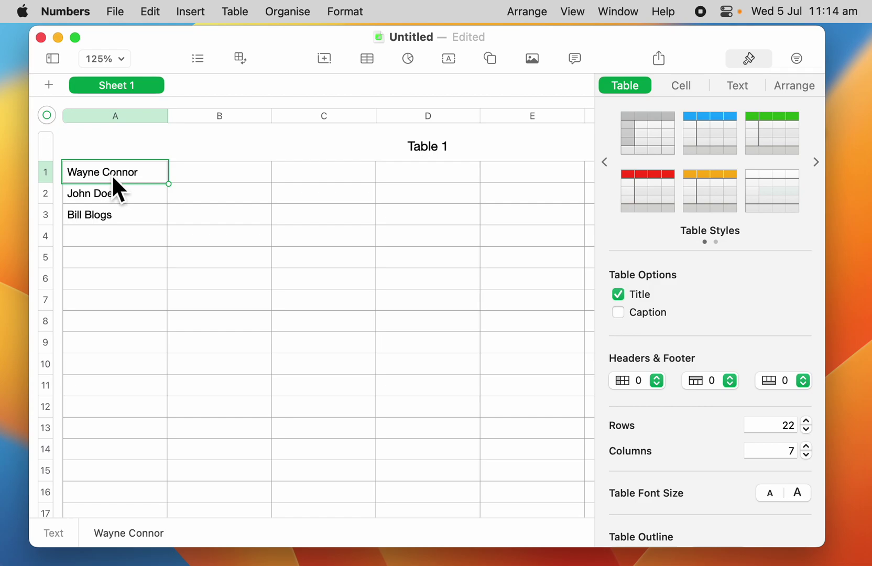
click(114, 199)
click(123, 222)
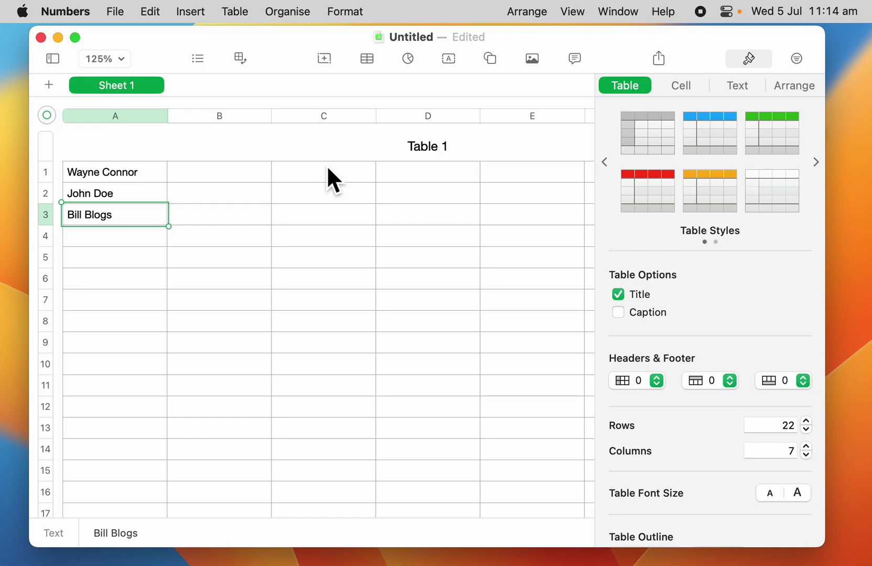
click(126, 179)
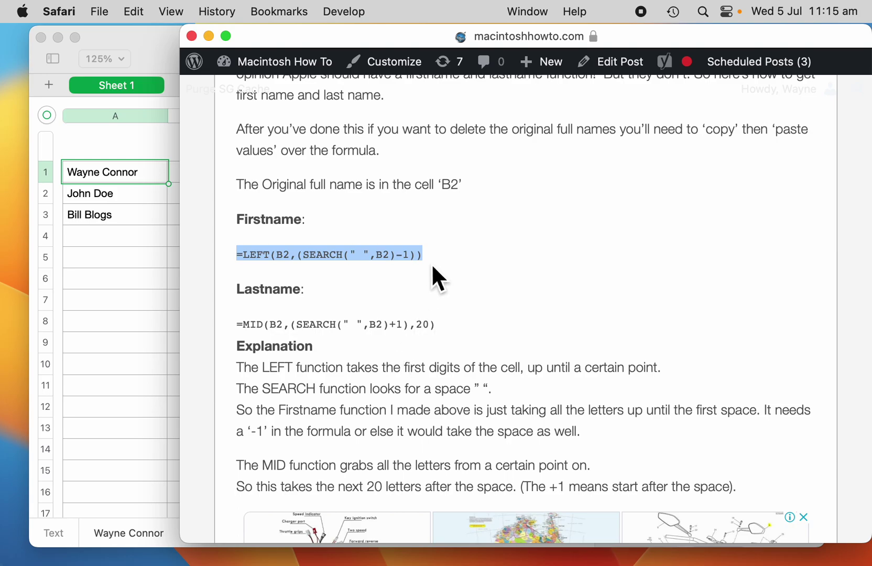
Copy the article's =LEFT first-name formula and return to the Numbers sheet
click(432, 263)
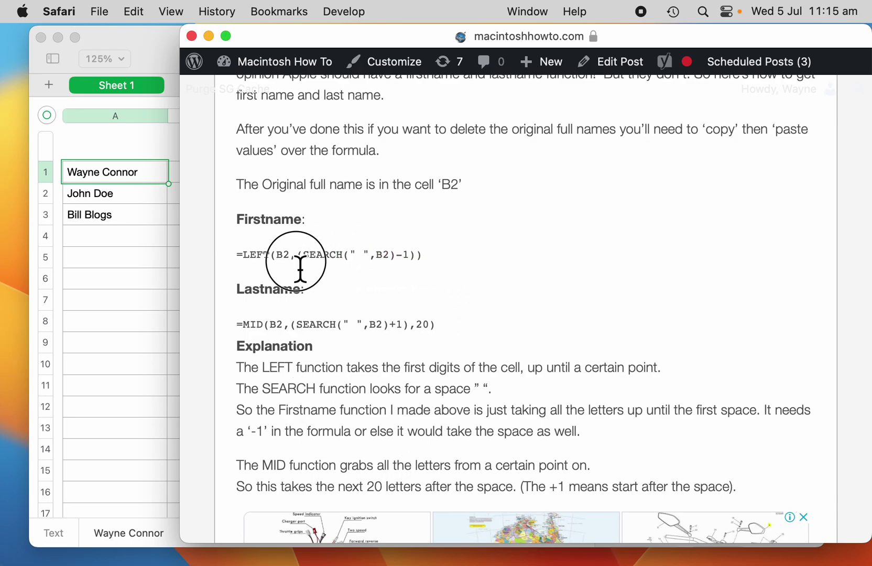
mouse_move(300, 259)
mouse_down()
mouse_move(454, 261)
mouse_move(228, 263)
mouse_up()
key(super+c)
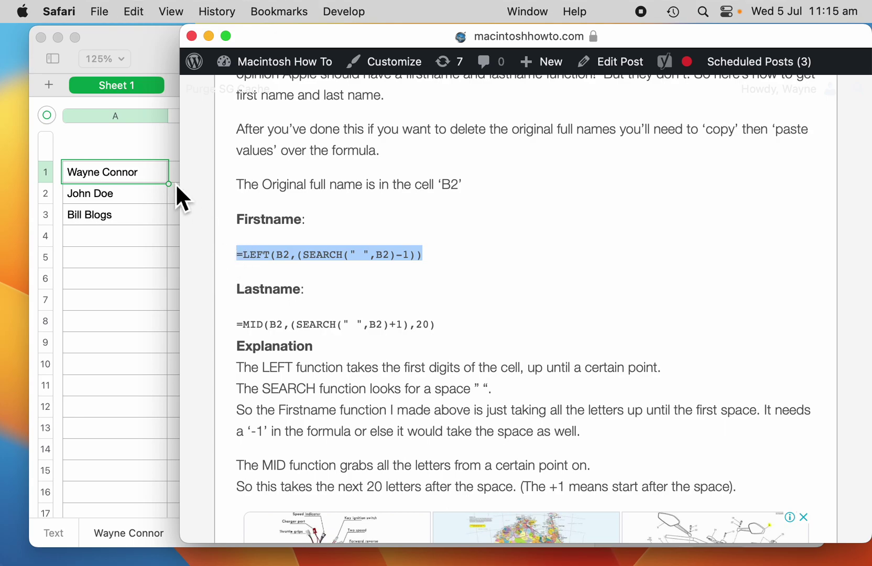
click(151, 138)
Paste the LEFT/SEARCH formula into B1 and change both B2 references to A1, showing Wayne
click(215, 176)
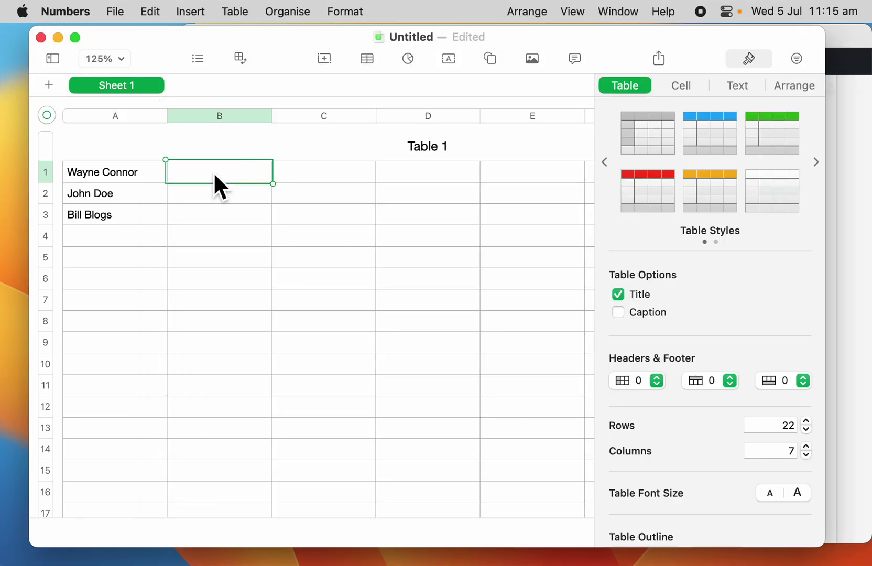
key(super+v)
double_click(247, 177)
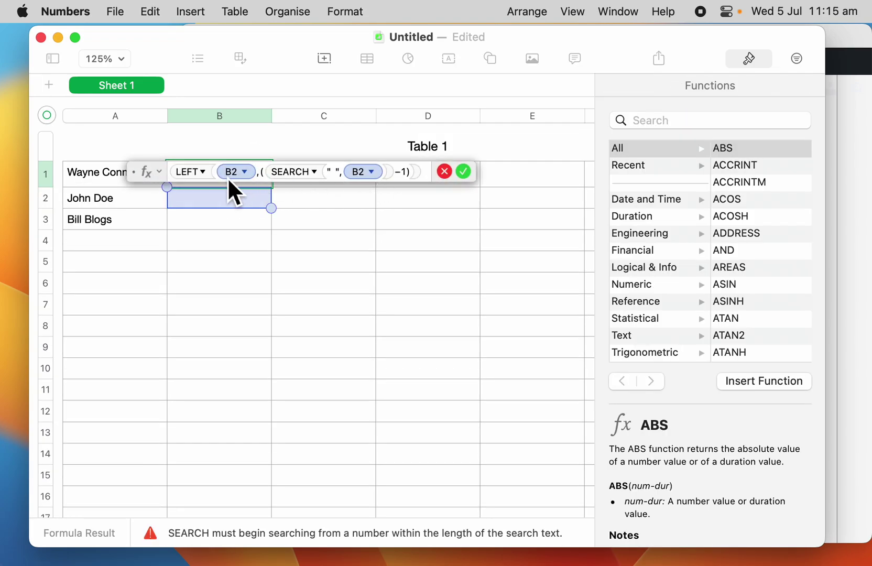
click(239, 173)
click(97, 192)
click(95, 180)
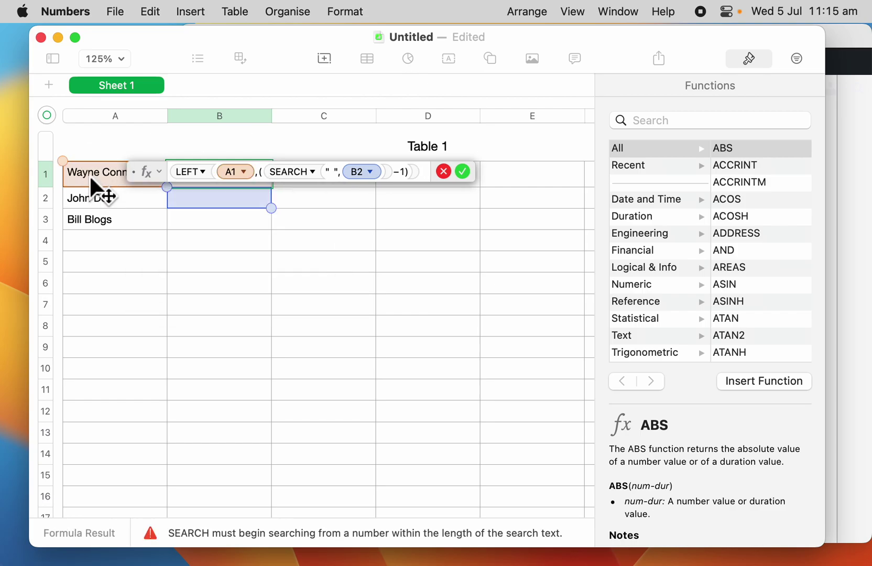
click(364, 177)
click(97, 181)
click(462, 172)
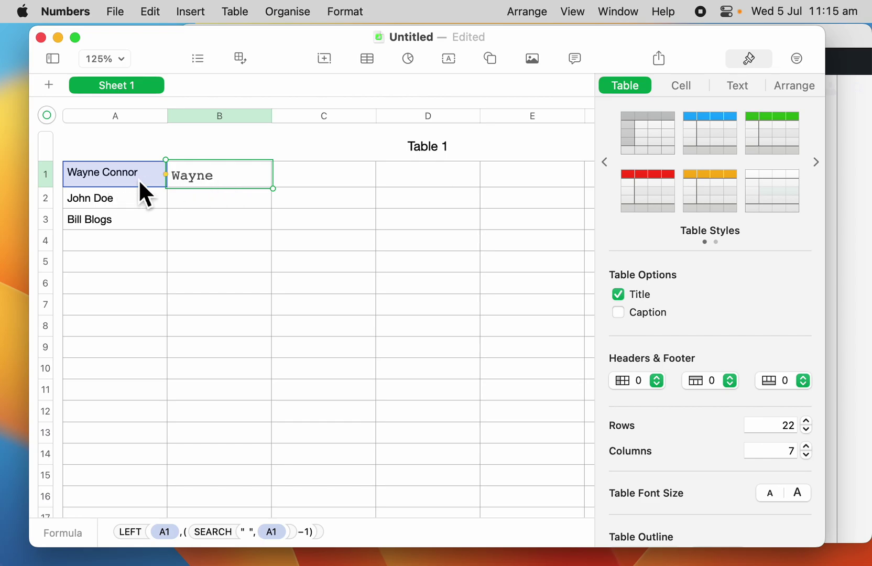
click(859, 183)
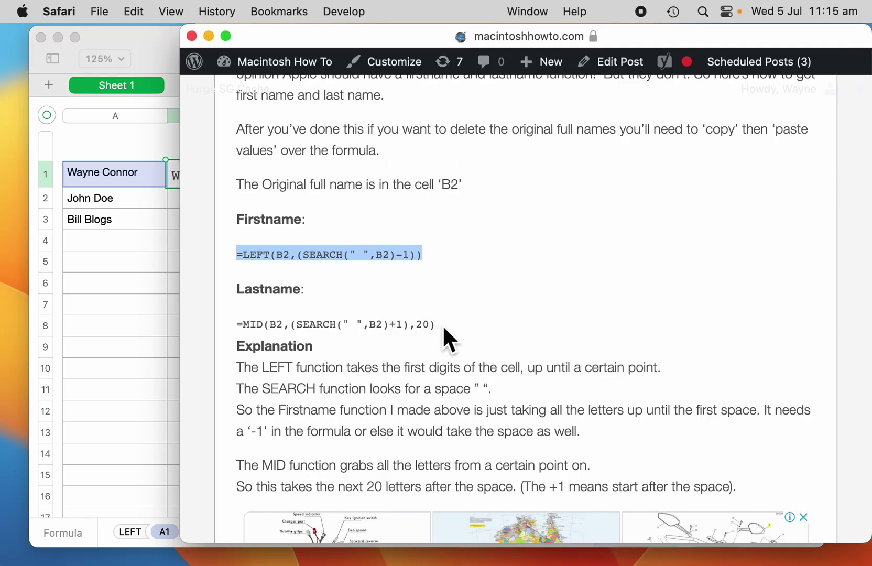
Copy the article's =MID last-name formula and select cell C1 in Numbers
drag(442, 325, 239, 331)
key(super+c)
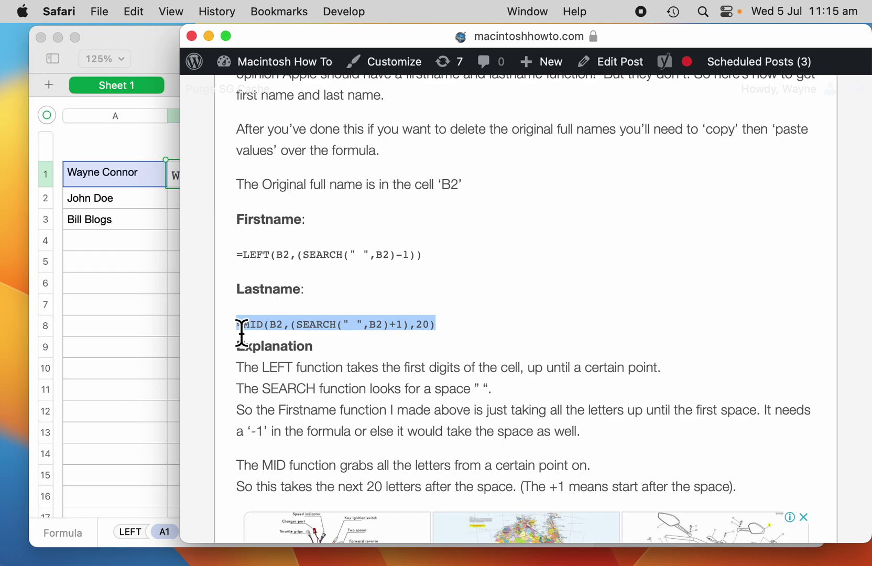
click(145, 191)
click(316, 181)
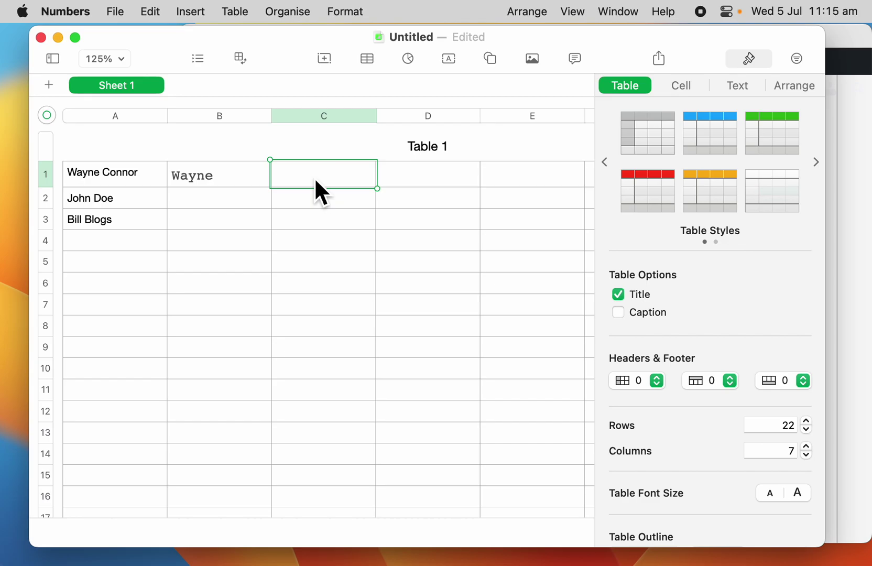
Paste the MID/SEARCH formula into C1 and change both B2 references to A1
key(super+v)
double_click(338, 175)
click(336, 174)
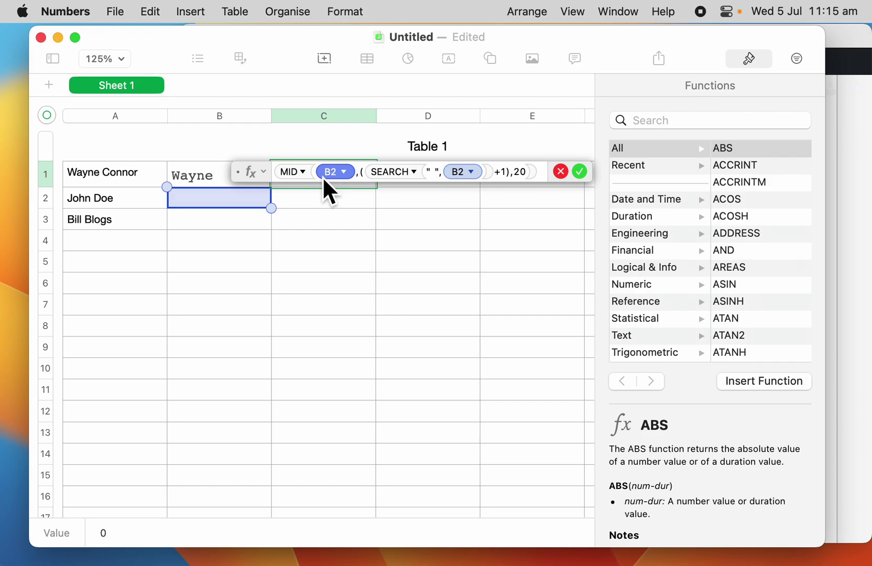
click(117, 180)
click(468, 176)
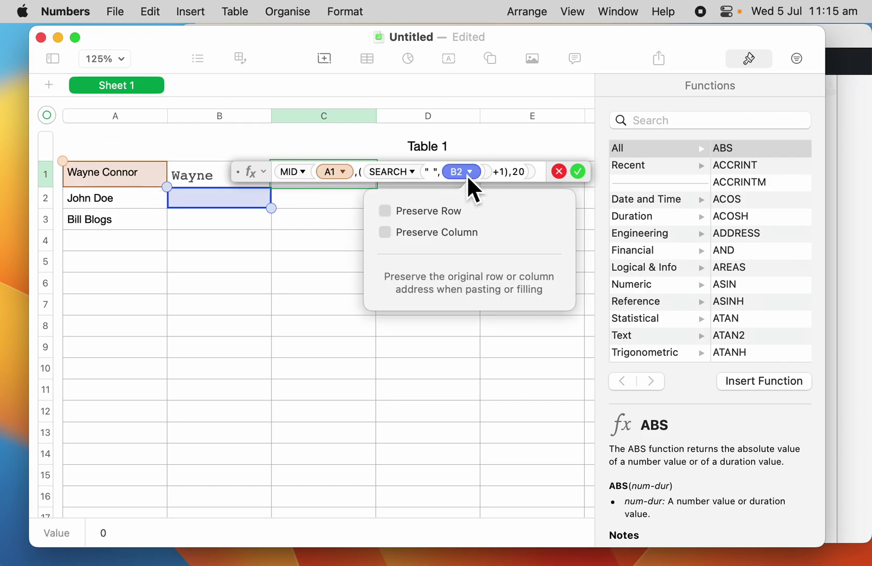
click(120, 186)
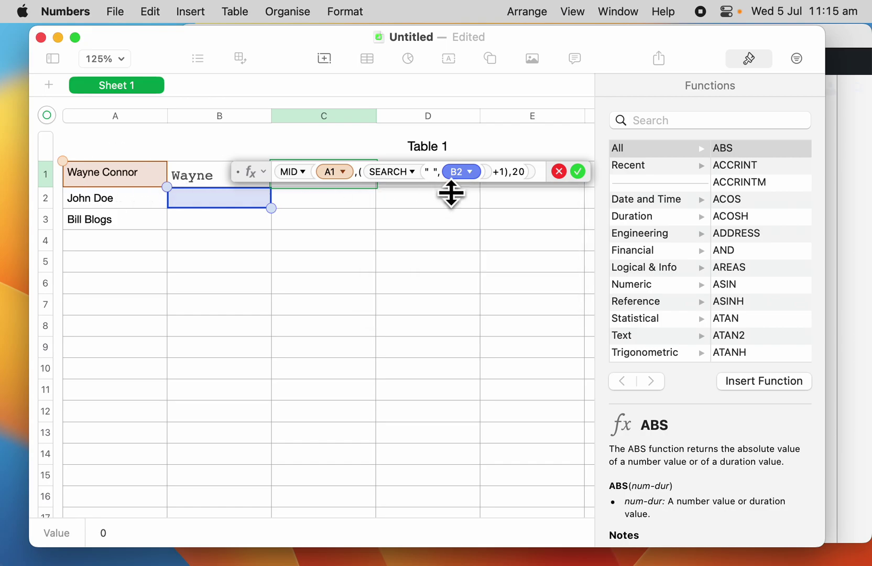
click(458, 175)
click(123, 181)
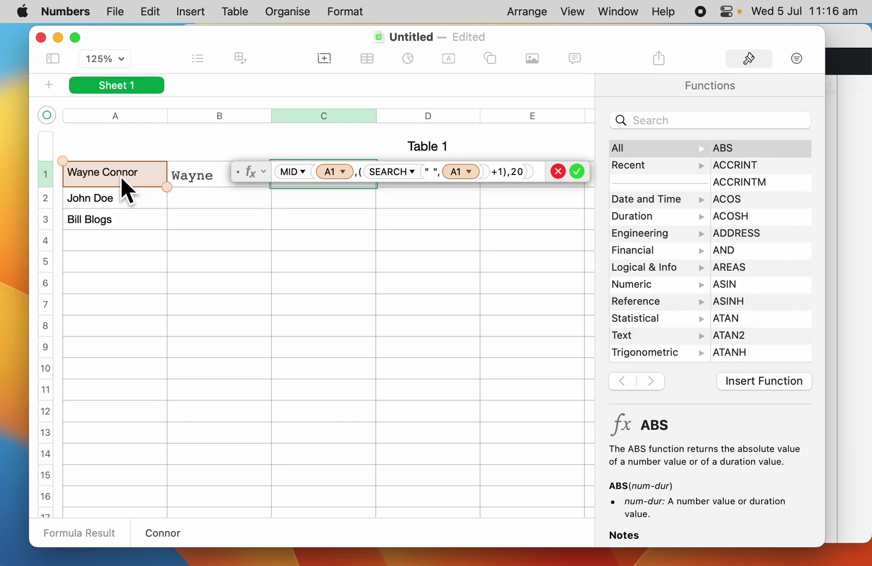
click(578, 174)
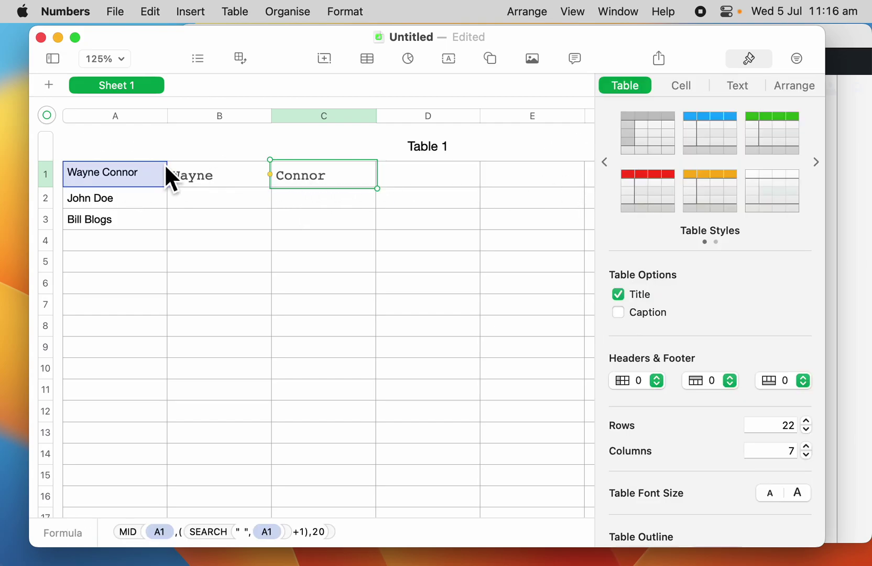
click(193, 217)
click(128, 174)
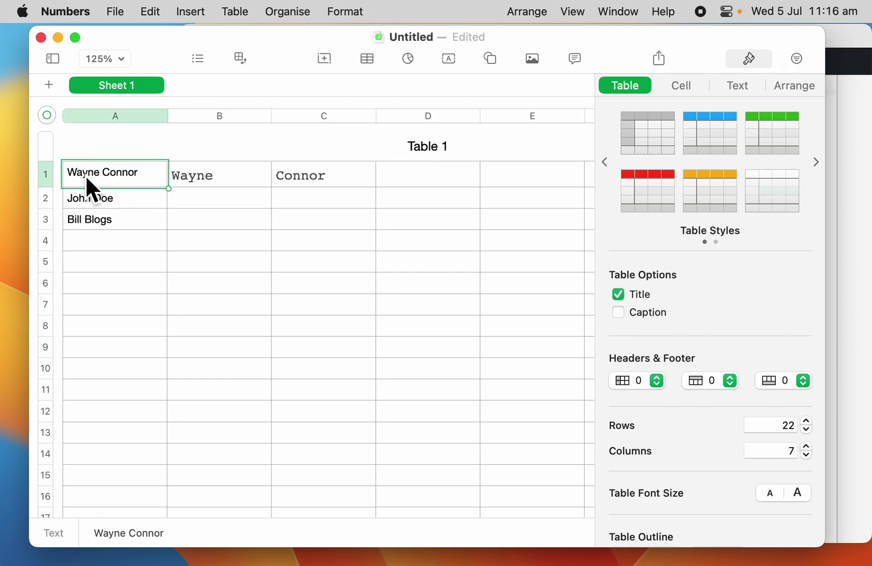
click(229, 179)
click(315, 174)
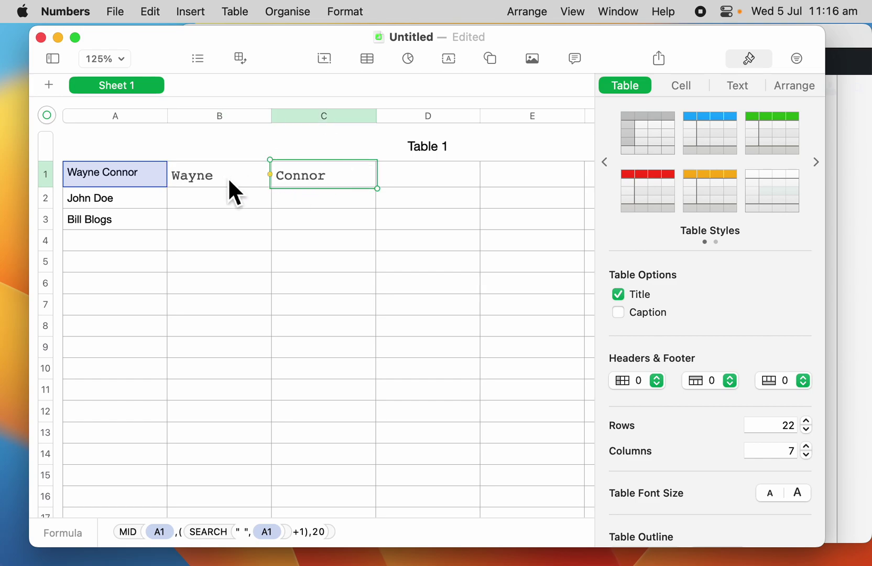
Fill the B1:C1 formulas down to row 9, splitting John Doe and Bill Blogs
drag(219, 177, 304, 176)
drag(377, 188, 379, 340)
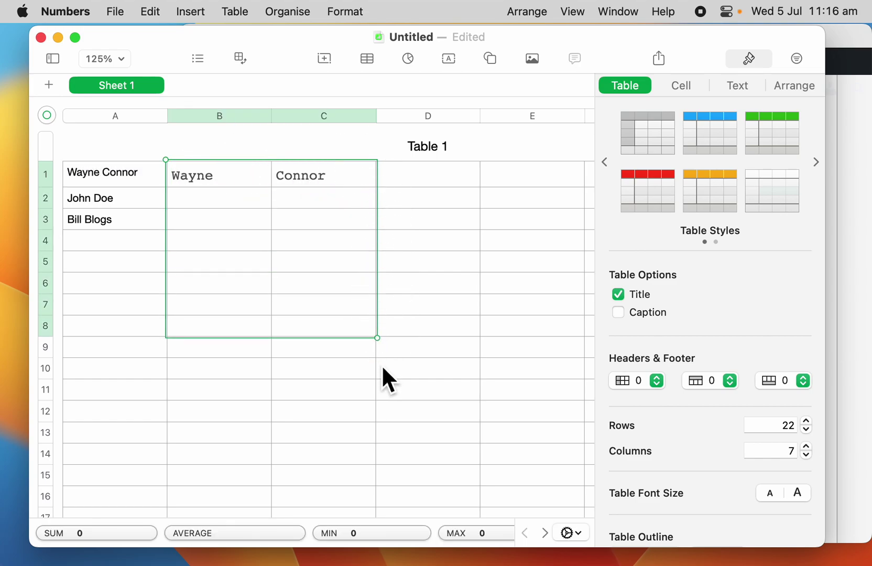
click(226, 175)
click(297, 177)
drag(298, 176, 228, 191)
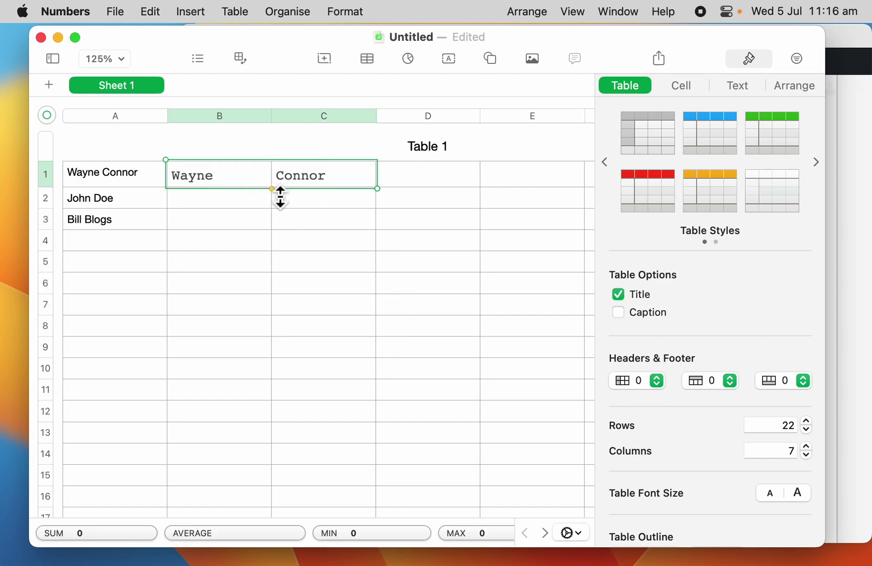
drag(280, 195, 288, 394)
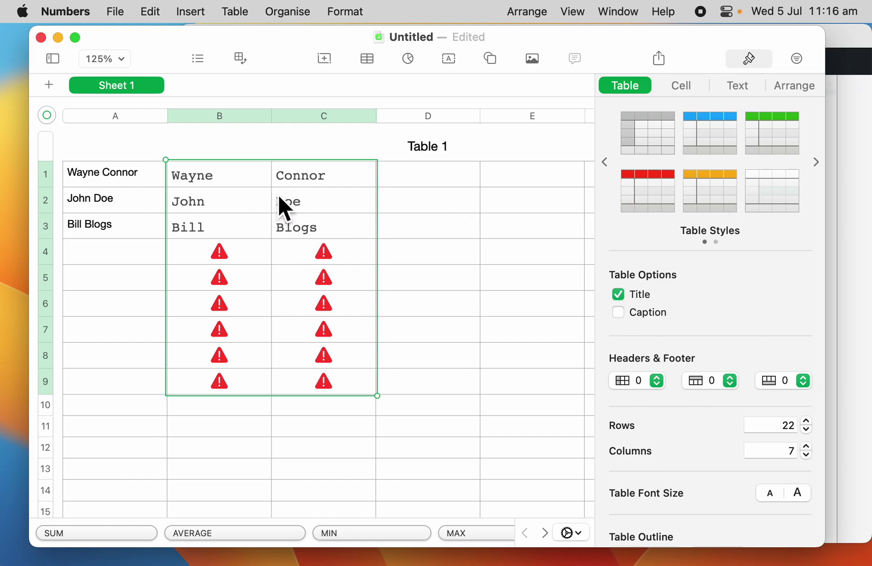
click(847, 38)
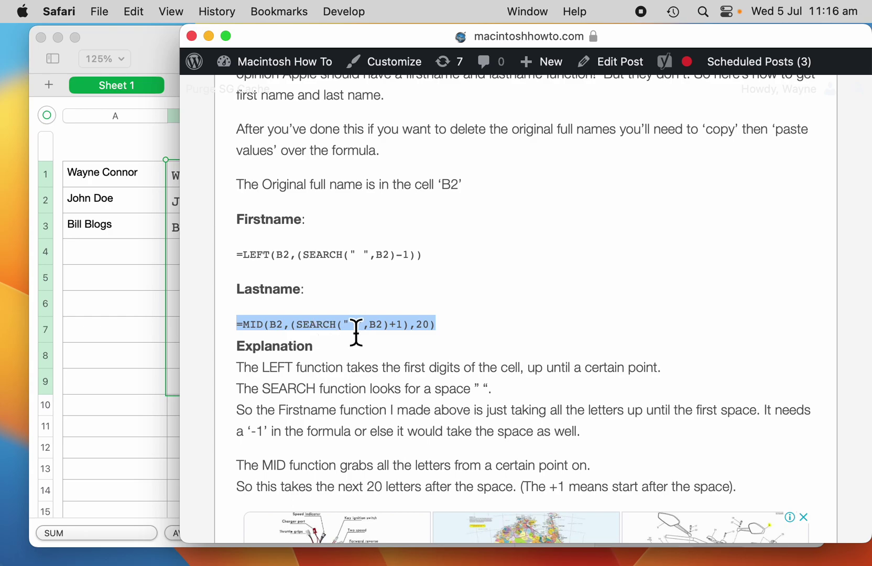
Bring the Numbers sheet with the split first and last names in front of Safari
click(147, 134)
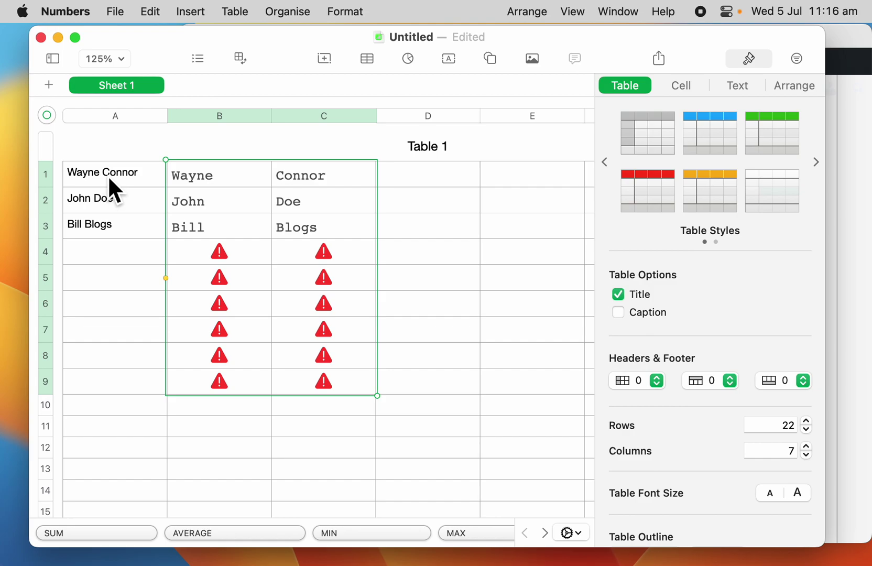